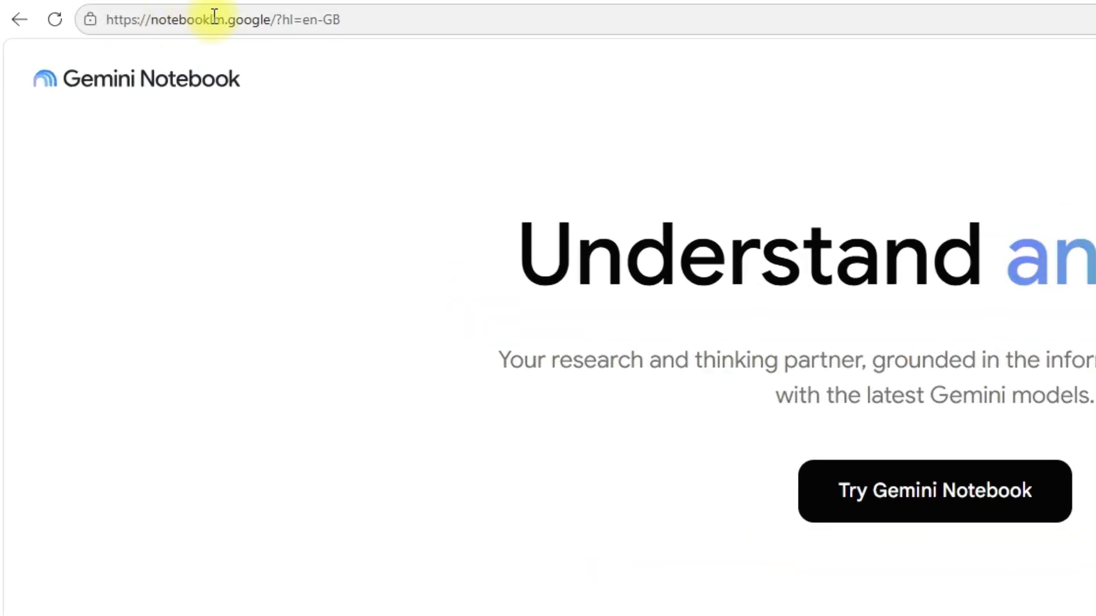
# Open Gemini Notebook from its landing page and create a new notebook
pyautogui.click(342, 20)
pyautogui.click(485, 563)
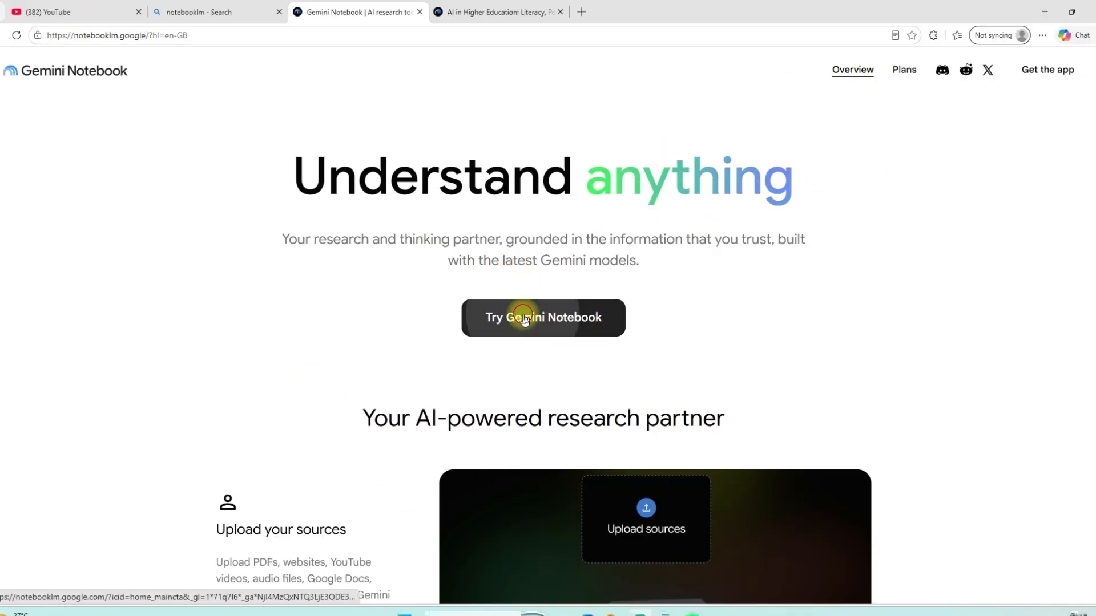
pyautogui.click(523, 318)
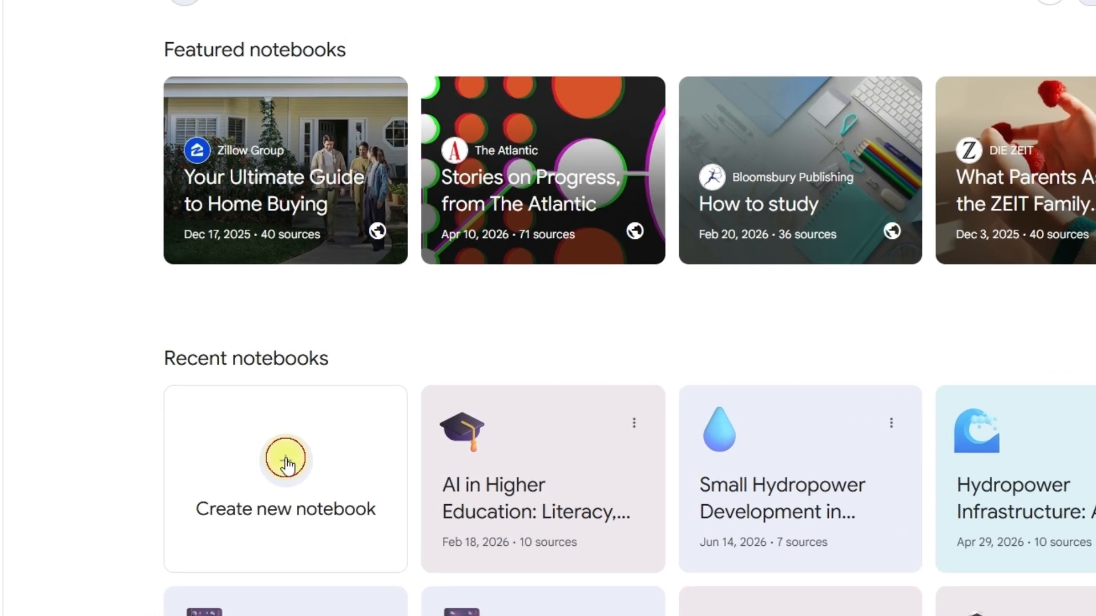
pyautogui.click(286, 465)
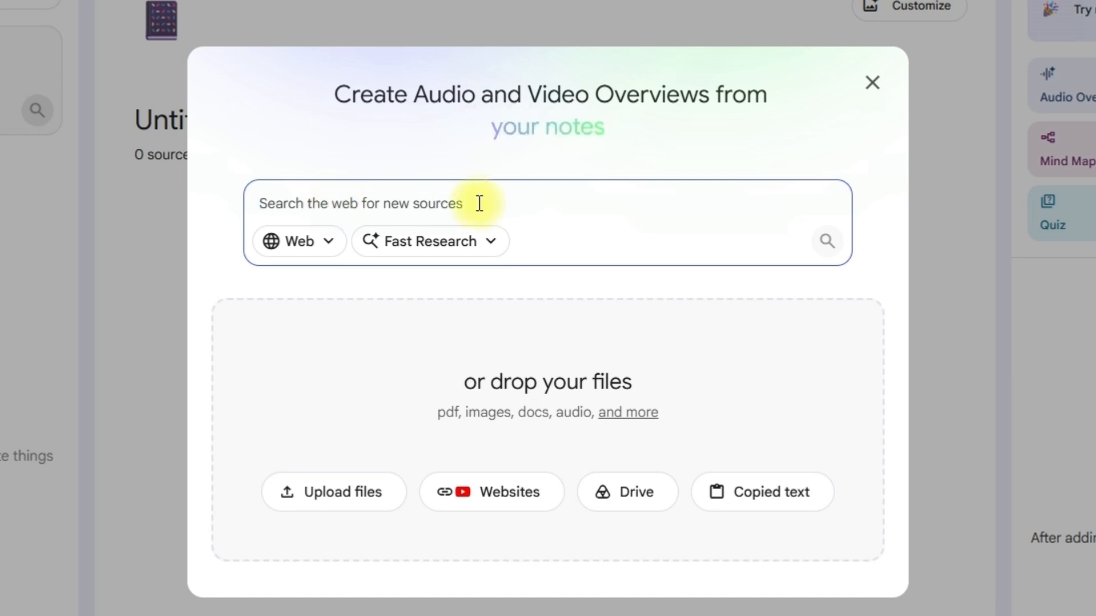
pyautogui.click(322, 242)
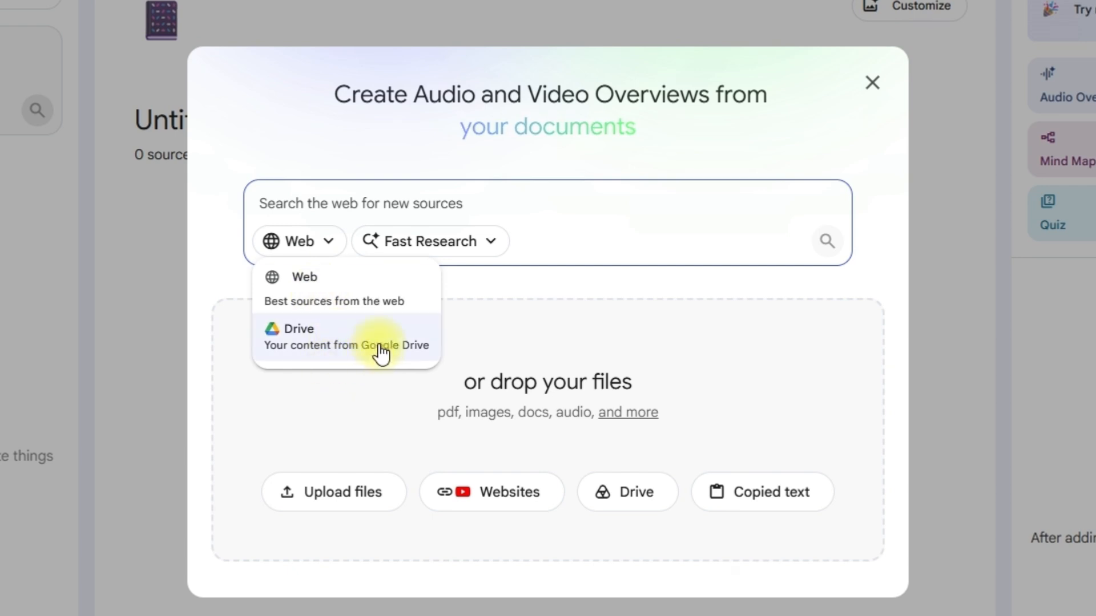
pyautogui.click(482, 243)
pyautogui.click(491, 246)
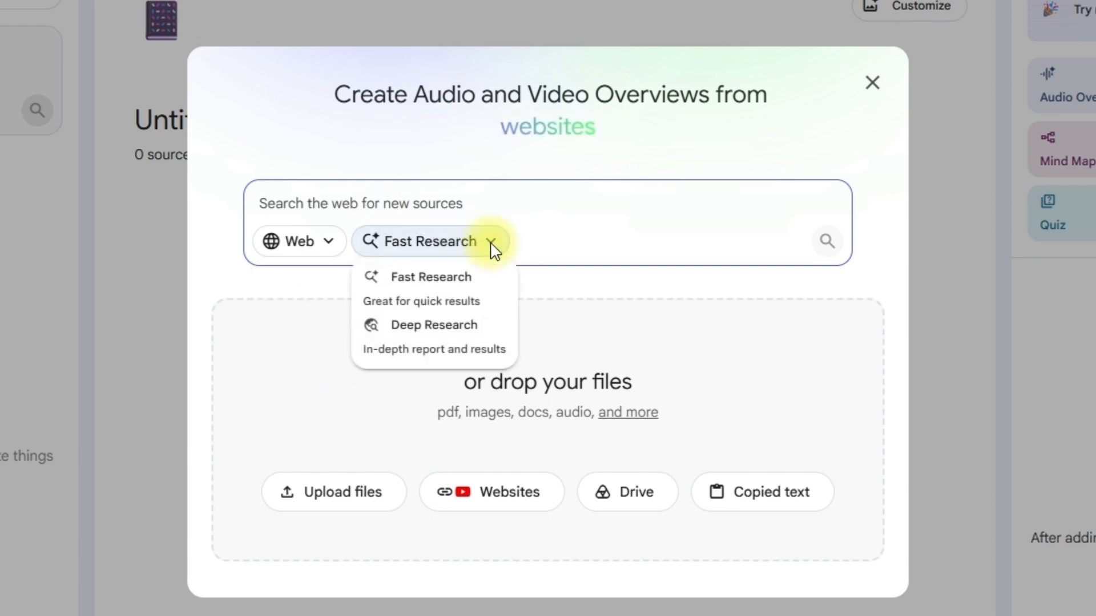
pyautogui.click(475, 202)
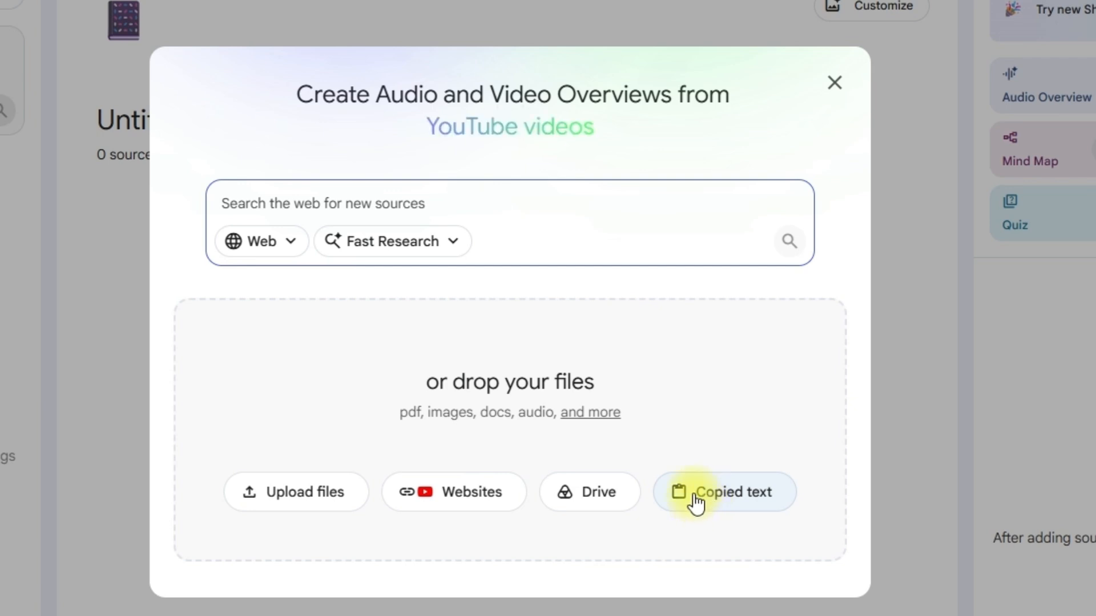
# Search the web with Fast Research for "Top 10 tips and tricks on how to deliver an effective presentation" and import the found sources
pyautogui.click(296, 212)
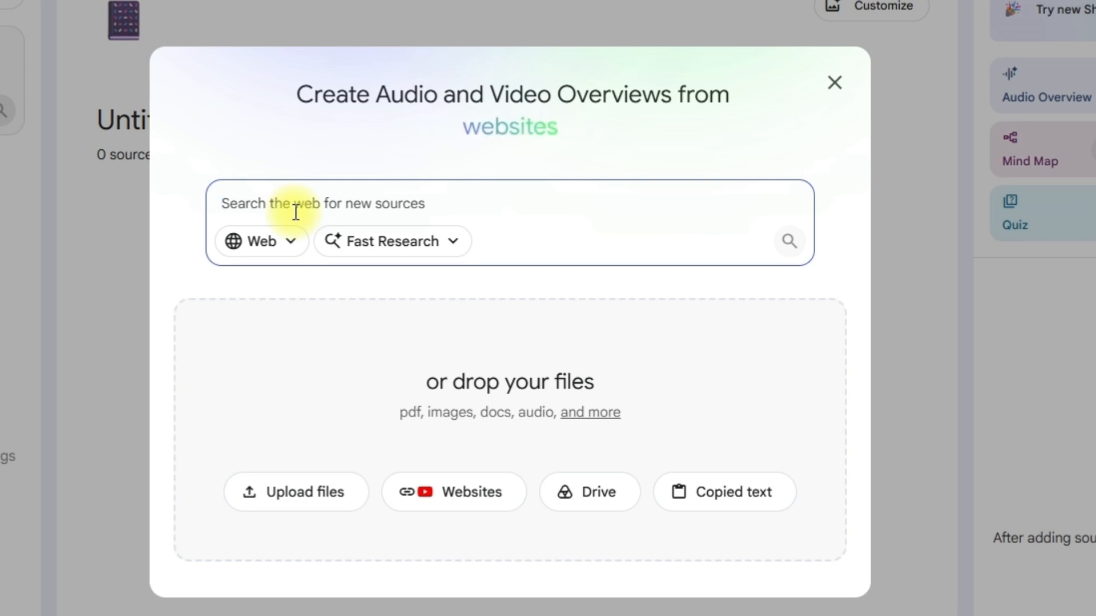
pyautogui.write('Top 10 tips and tricks on how to deliver an effective presentation')
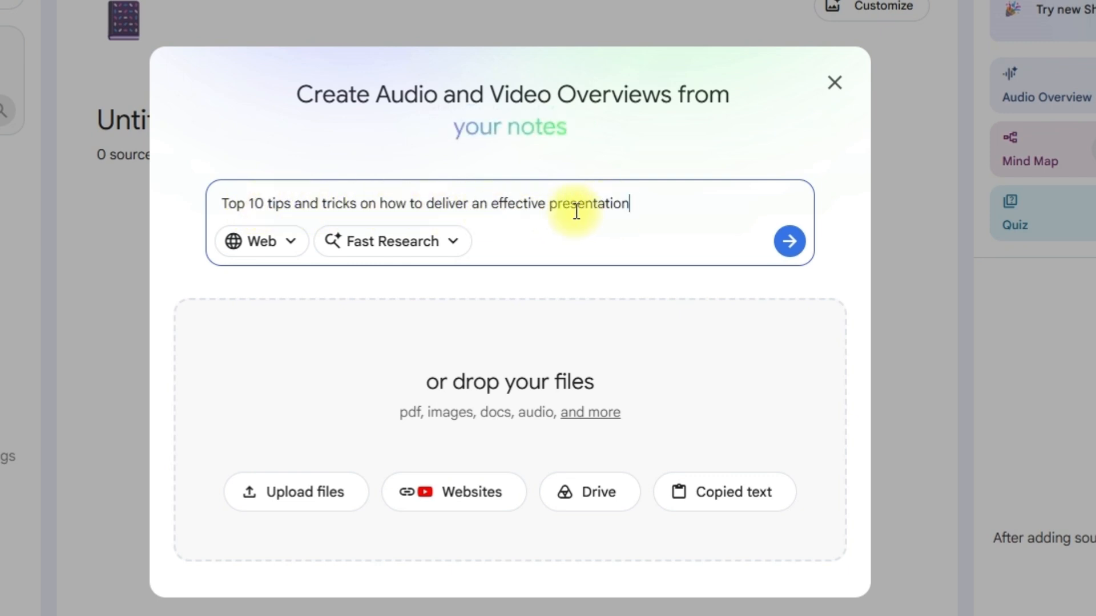
pyautogui.click(790, 239)
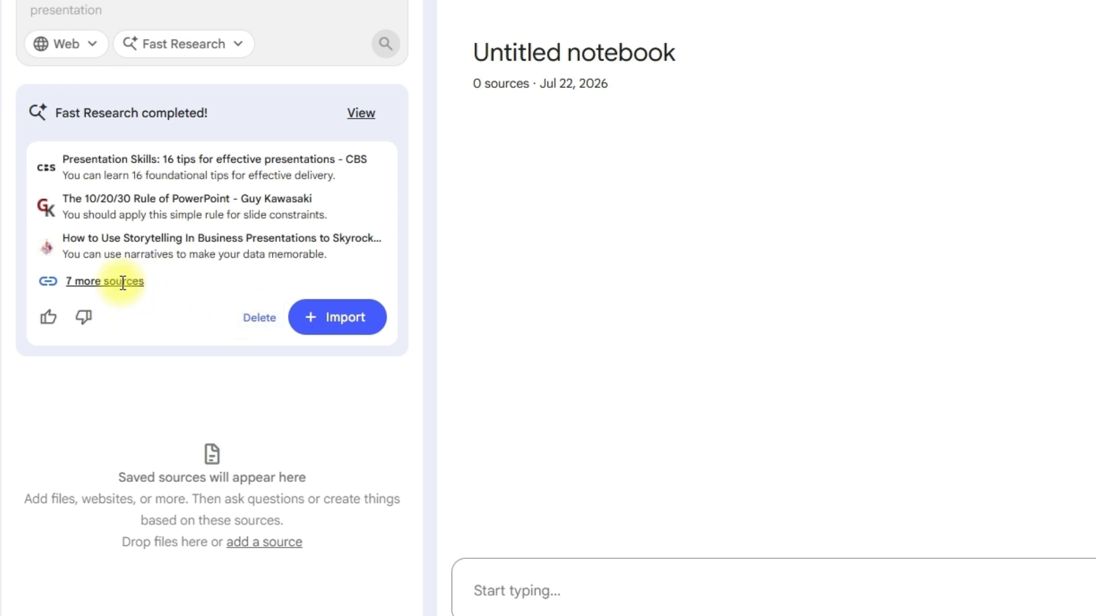
pyautogui.click(359, 318)
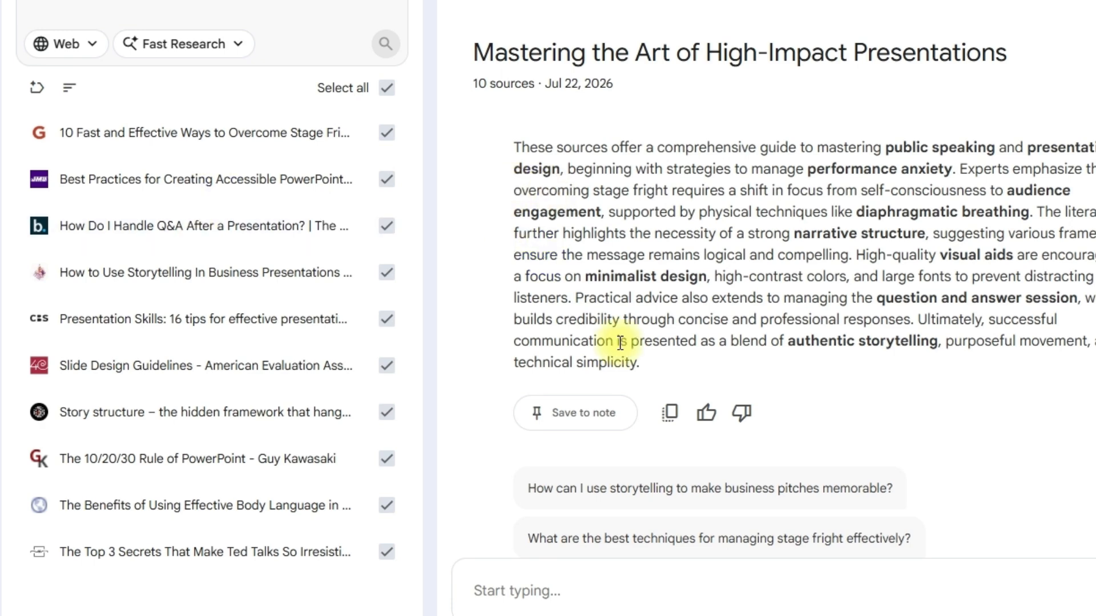
pyautogui.scroll(-1, 704, 313)
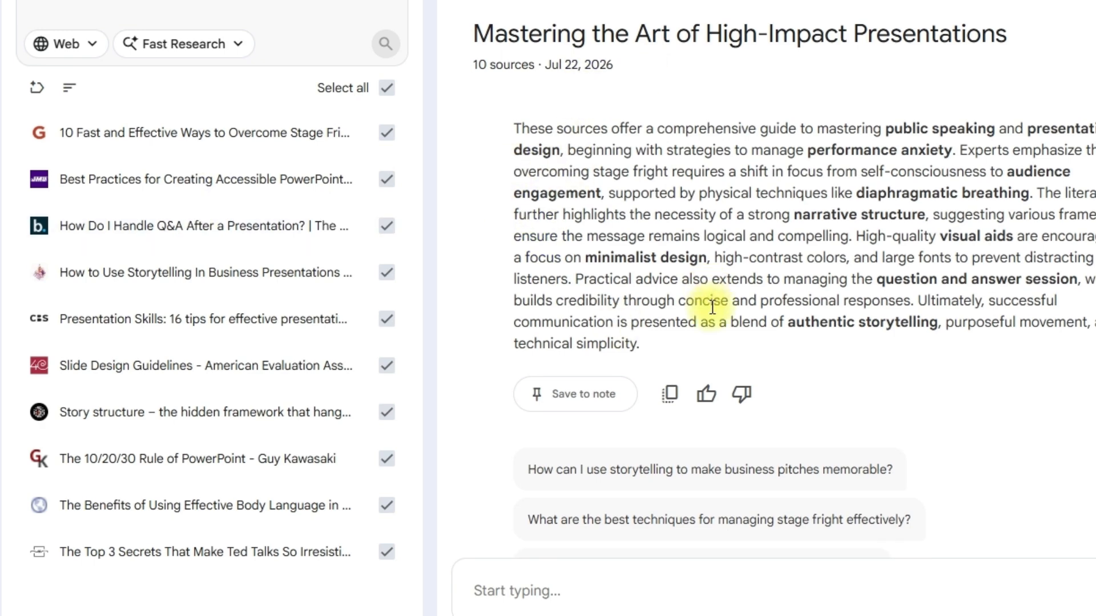
pyautogui.scroll(-2, 709, 299)
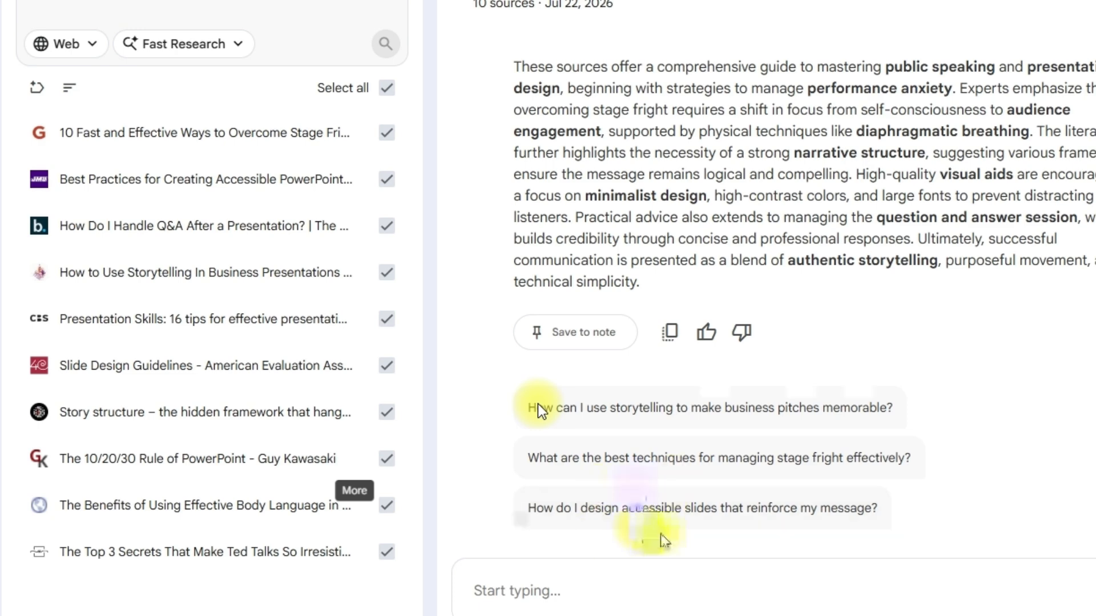
pyautogui.click(591, 596)
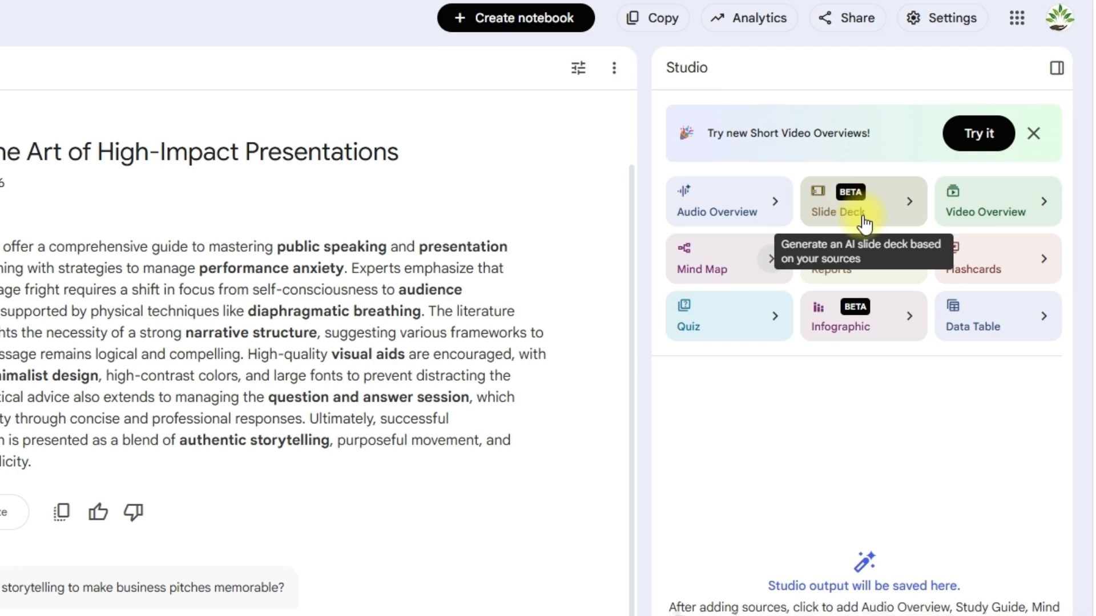
# Open the Slide Deck customization and set the format to Presenter Slides
pyautogui.click(912, 199)
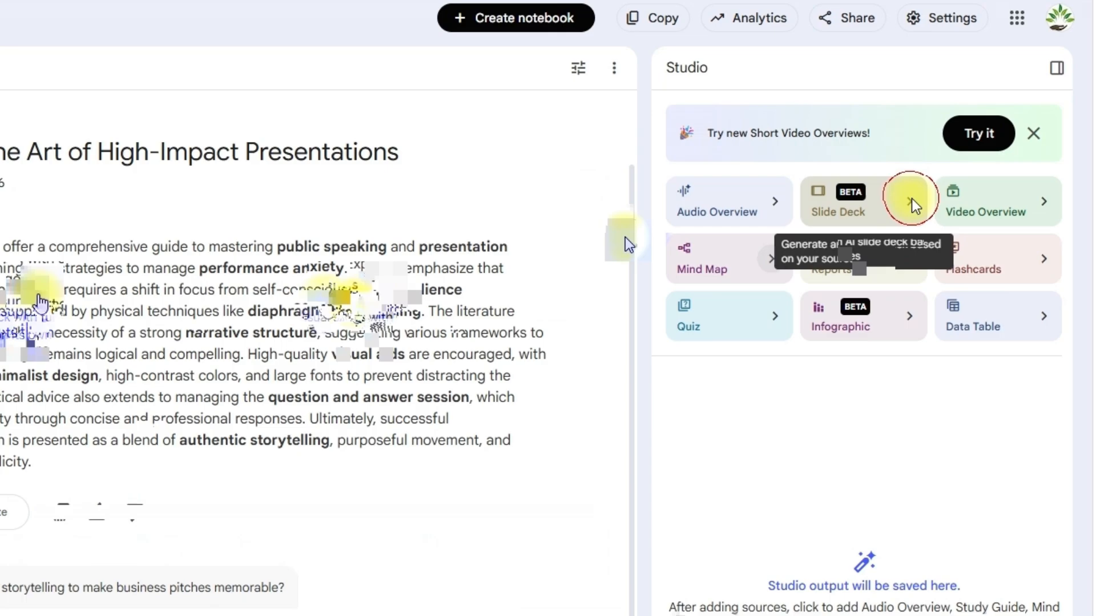
pyautogui.click(912, 202)
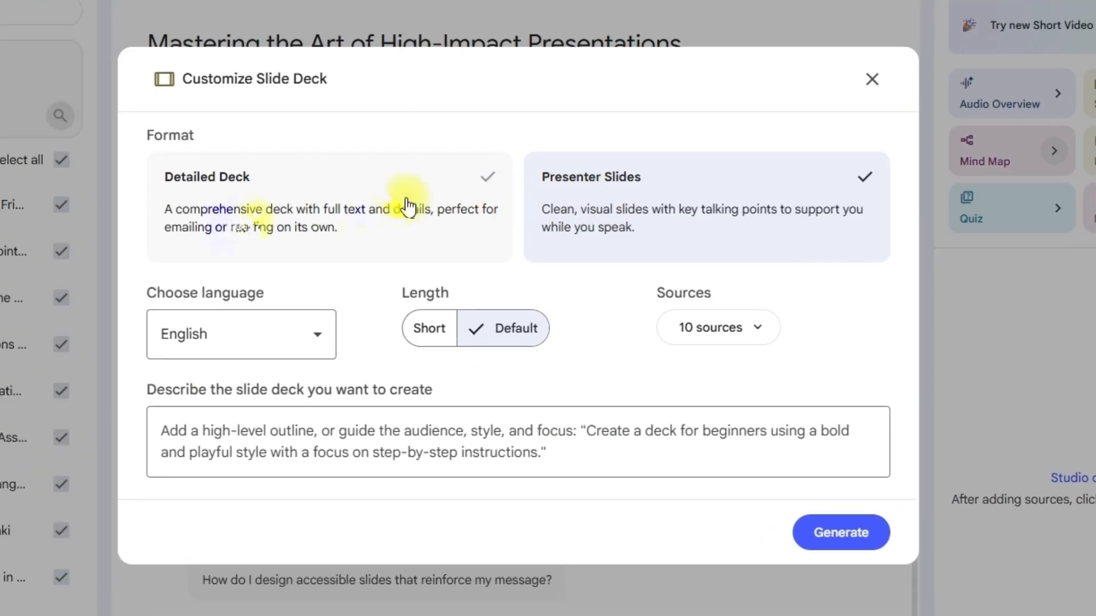
pyautogui.click(422, 223)
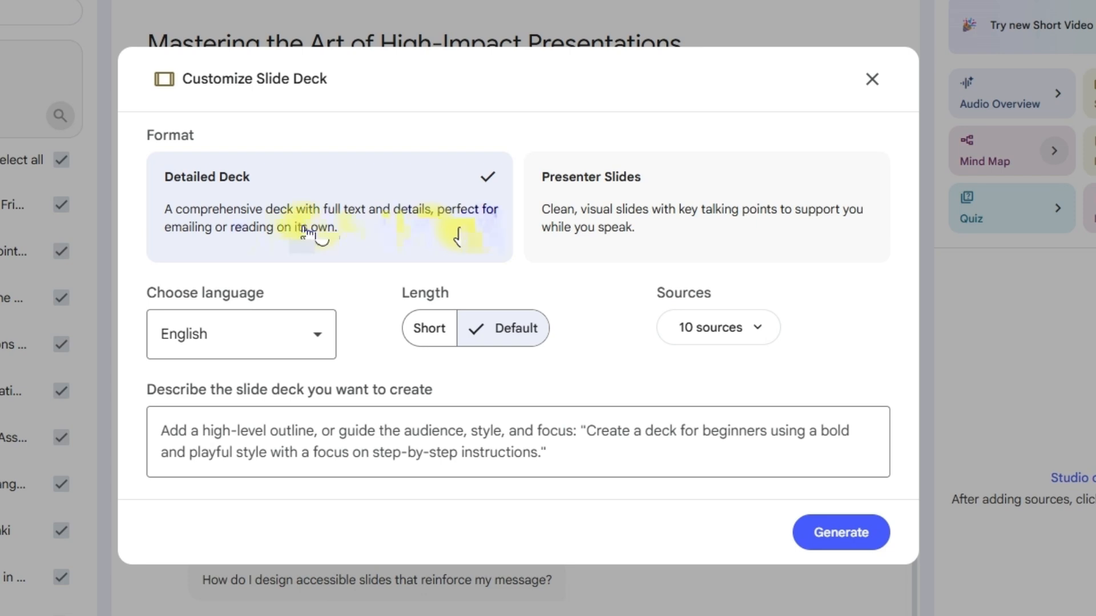
pyautogui.click(591, 225)
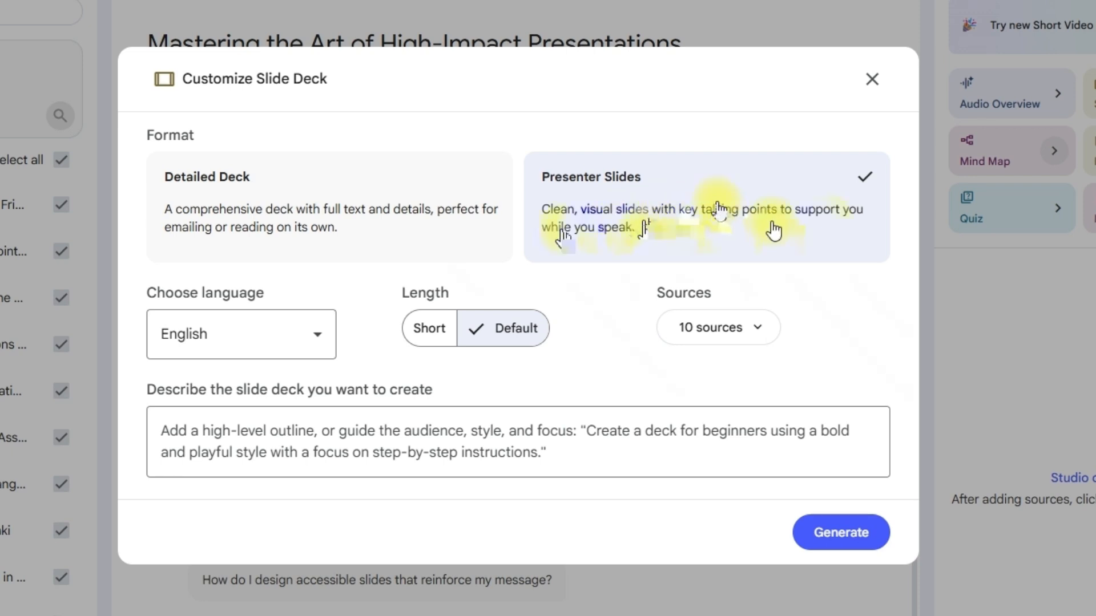
# Look through the slide deck's language options, try the Short length, and restore the Default length
pyautogui.click(287, 335)
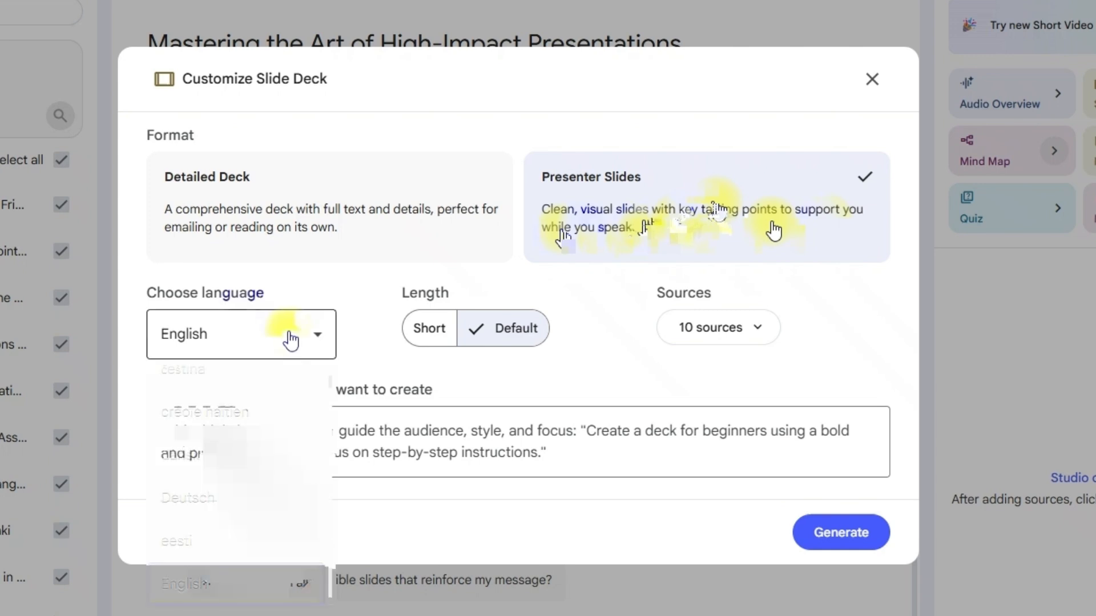
pyautogui.scroll(-10, 288, 420)
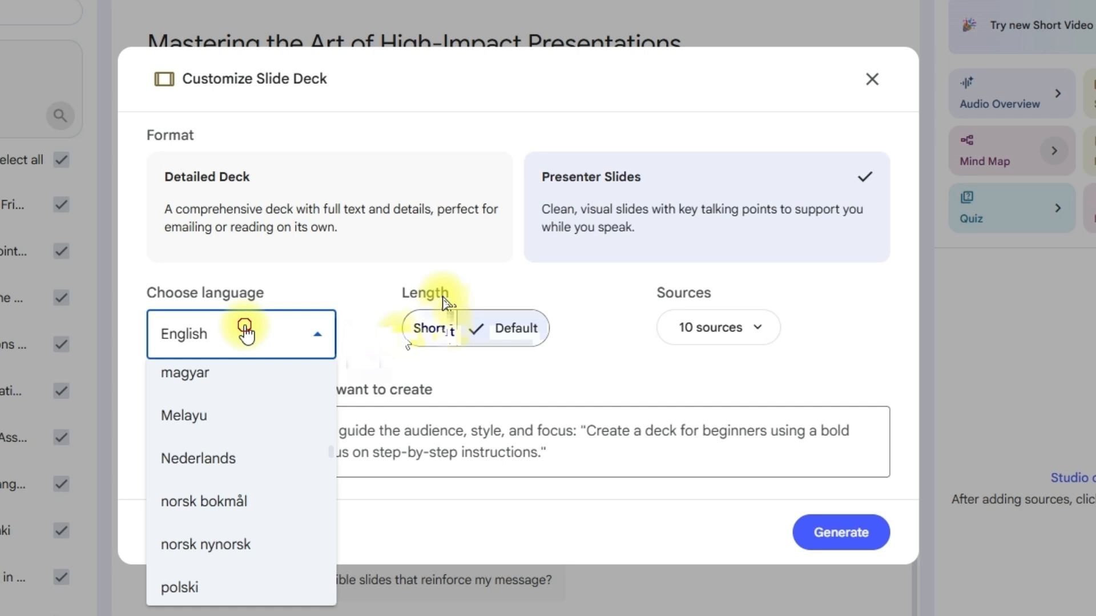
pyautogui.click(484, 336)
pyautogui.click(422, 333)
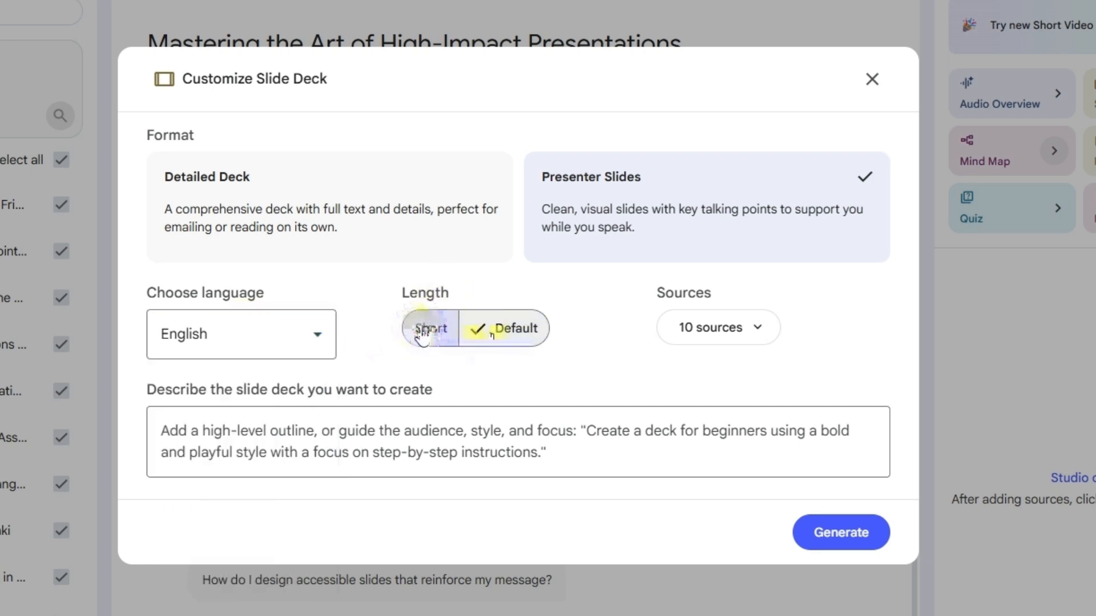
pyautogui.click(514, 334)
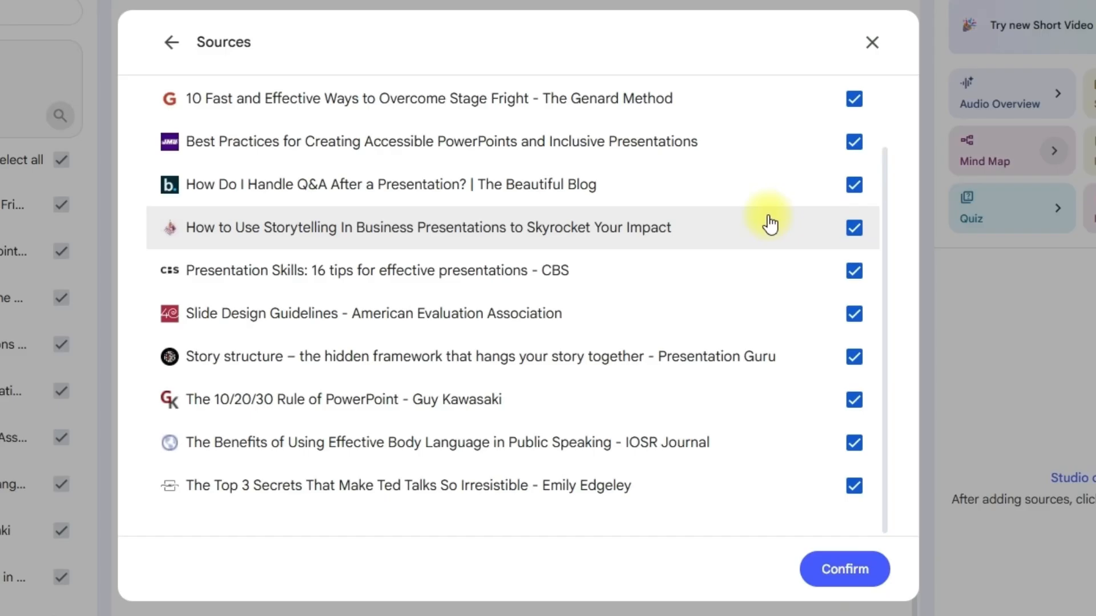
# Try excluding the accessible PowerPoints and Q&A handling sources, reselect both, and confirm the deck's source selection
pyautogui.scroll(1, 769, 224)
pyautogui.click(854, 204)
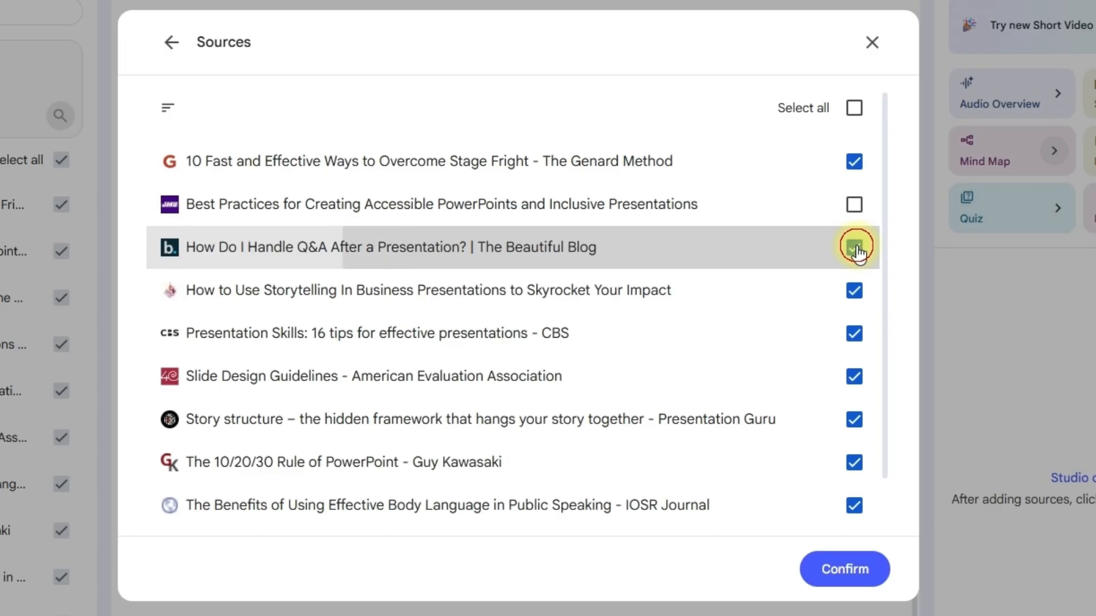
pyautogui.click(854, 248)
pyautogui.click(854, 204)
pyautogui.click(855, 248)
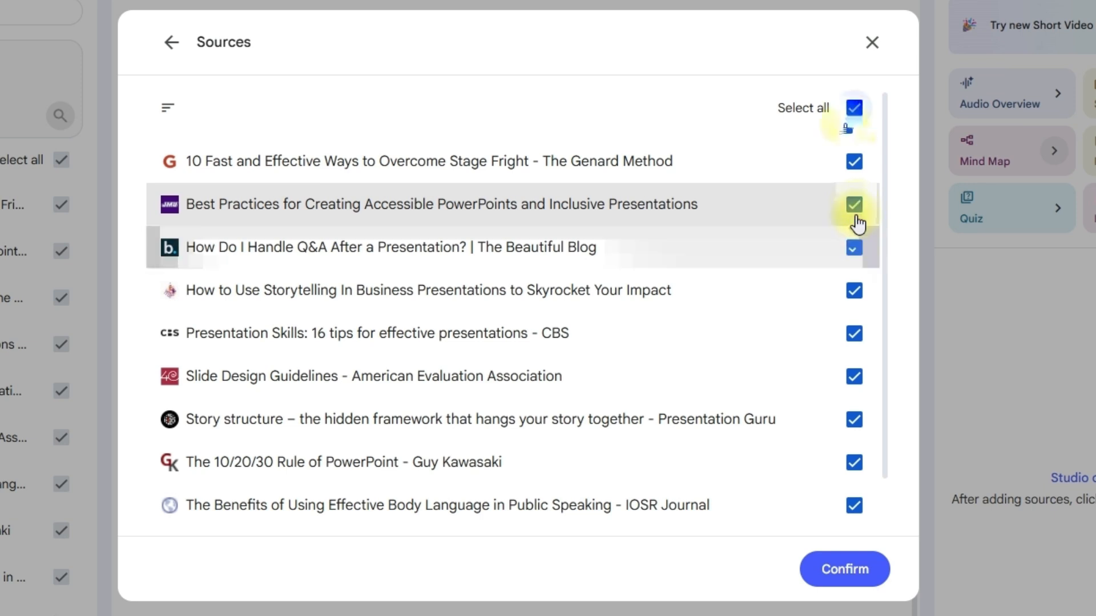
pyautogui.click(844, 569)
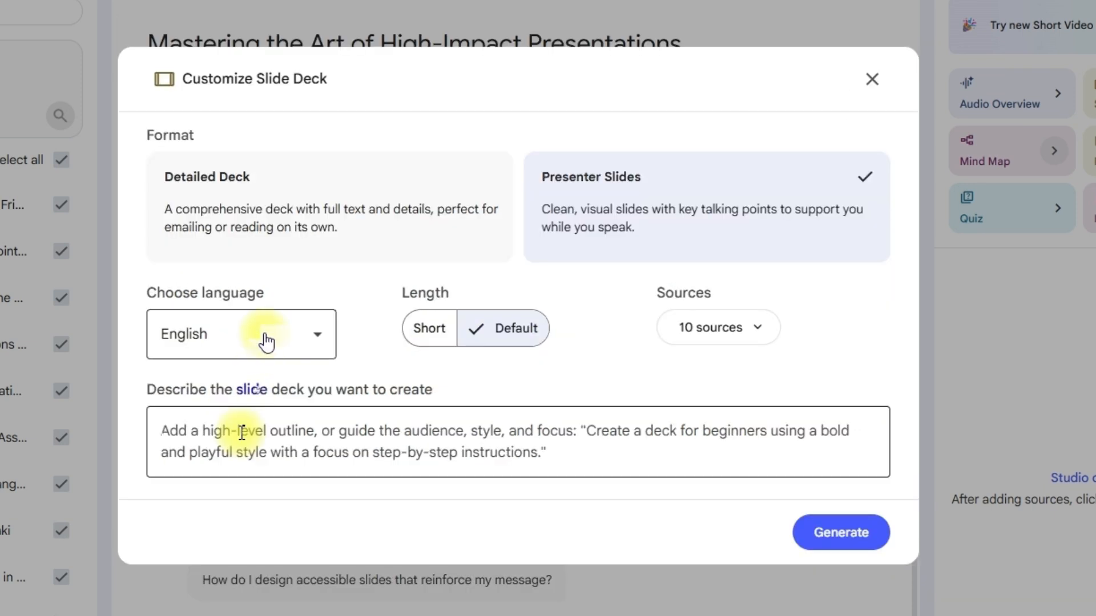
# Describe the slide deck as "Focus on key points or tips on how to become an effective speaker" and generate it
pyautogui.click(283, 456)
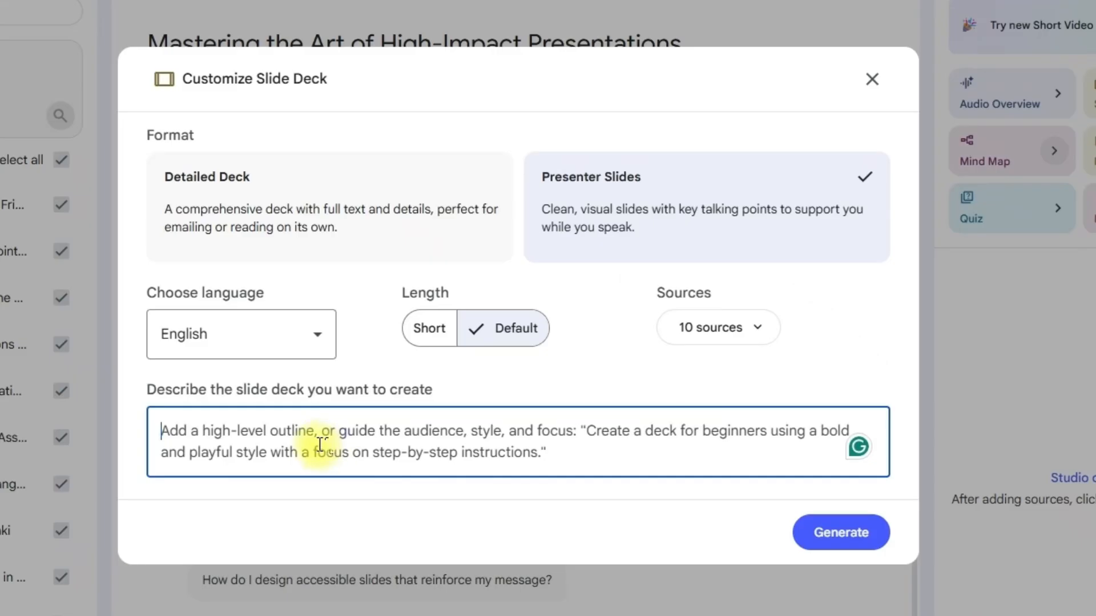
pyautogui.write('Focus on key points or tips on how to become an effective speaker')
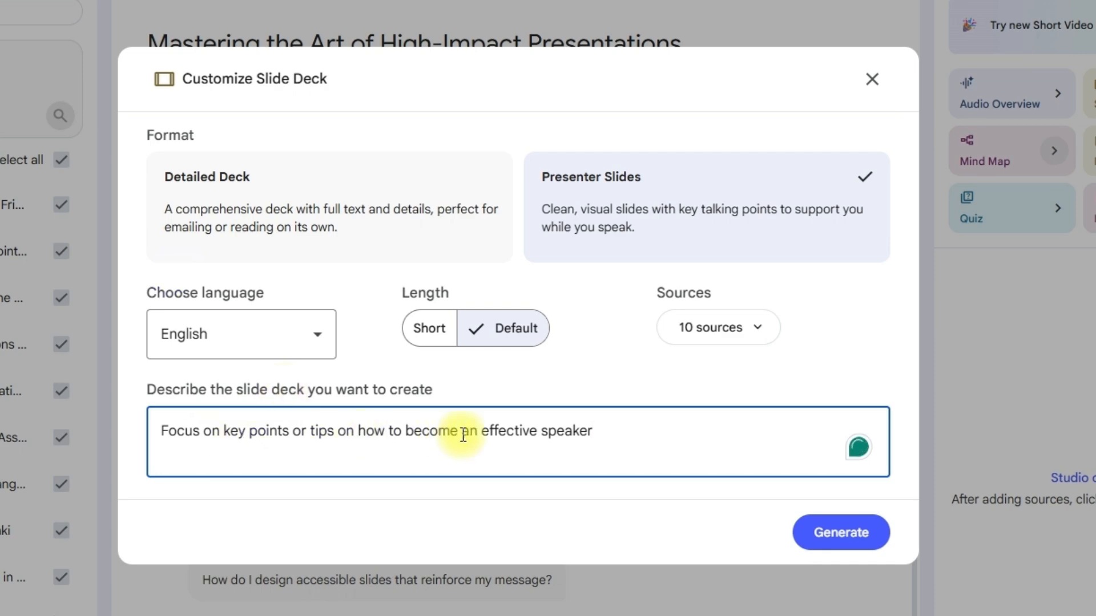
pyautogui.click(834, 534)
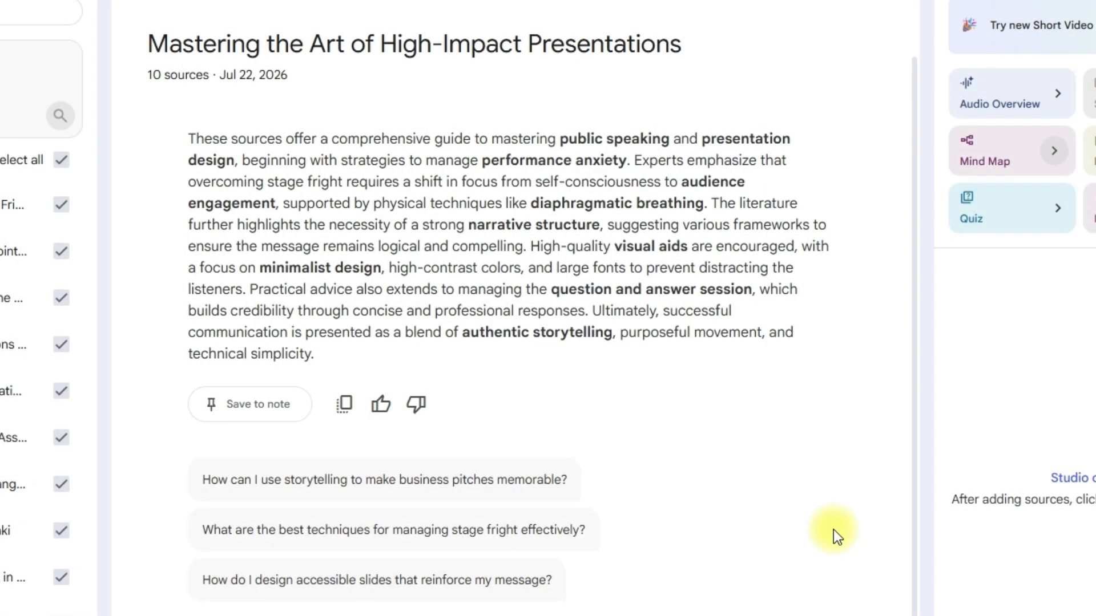